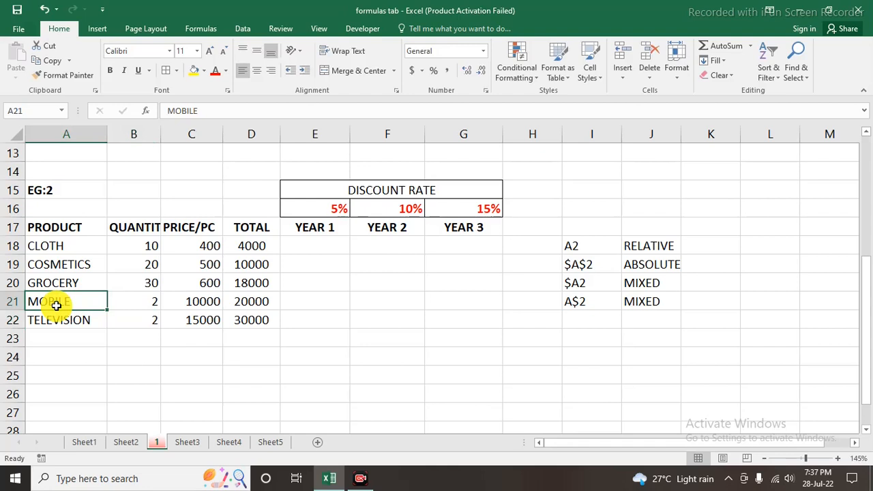
Examine the product, quantity, price and total columns of the EG:2 table, including the Total formula for CLOTH
{"action": "left_click", "coordinate": [59, 250]}
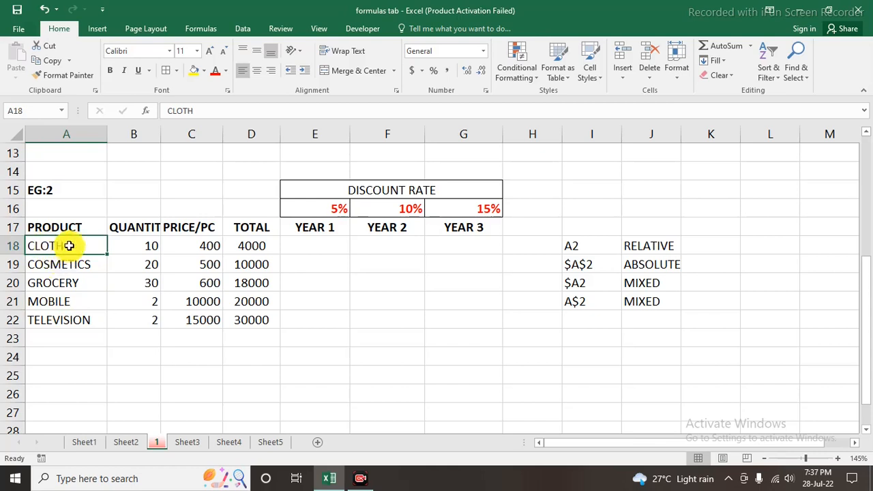
{"action": "left_click_drag", "start_coordinate": [69, 247], "coordinate": [74, 326]}
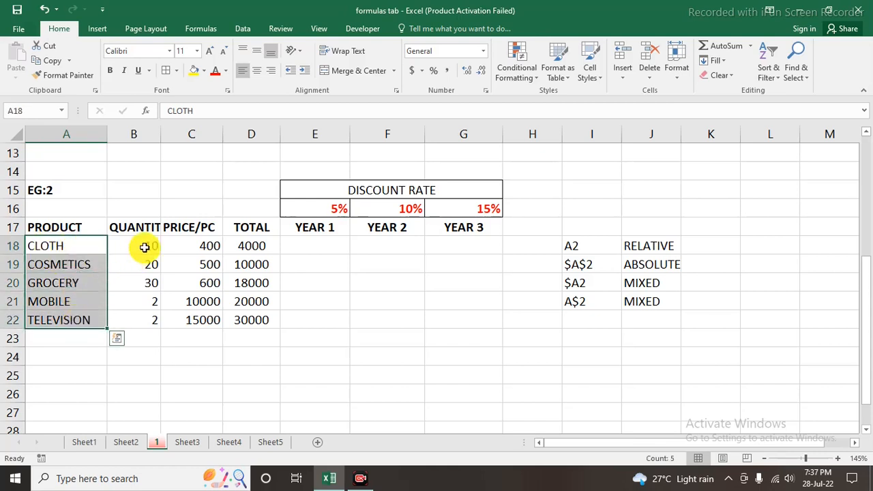
{"action": "left_click_drag", "start_coordinate": [145, 247], "coordinate": [146, 328]}
{"action": "left_click_drag", "start_coordinate": [196, 253], "coordinate": [204, 338]}
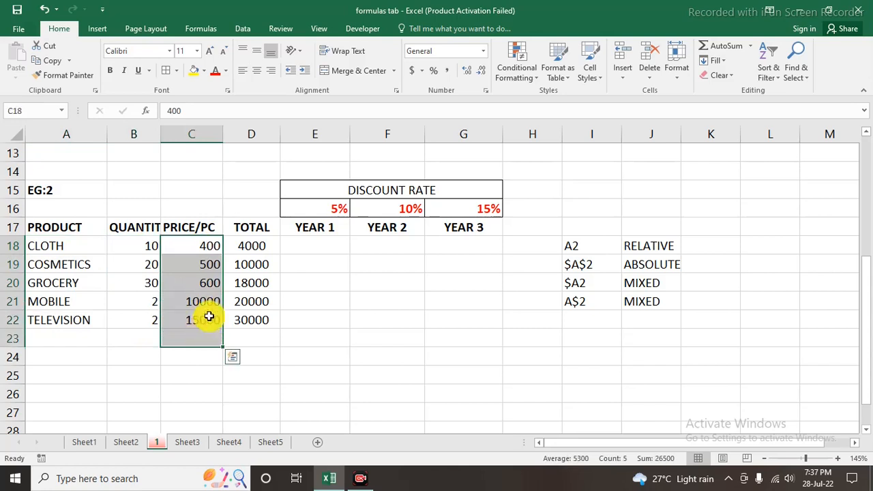
{"action": "left_click", "coordinate": [135, 262]}
{"action": "left_click", "coordinate": [206, 262]}
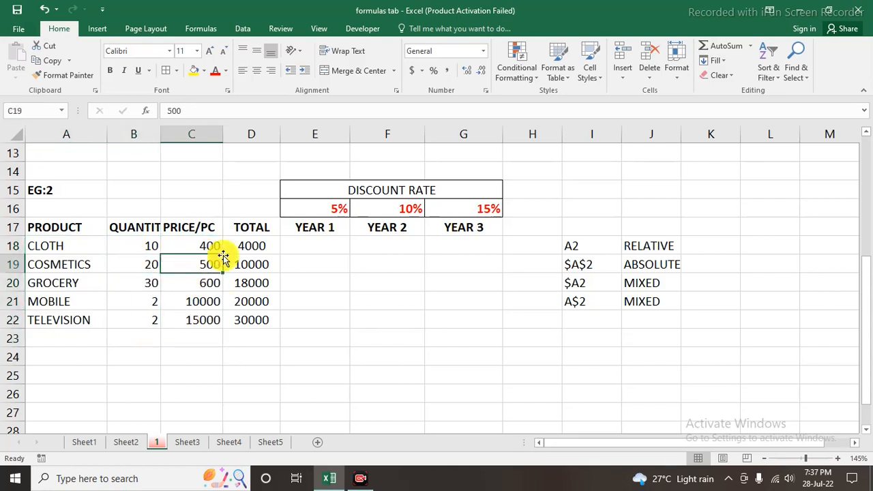
{"action": "left_click", "coordinate": [252, 246]}
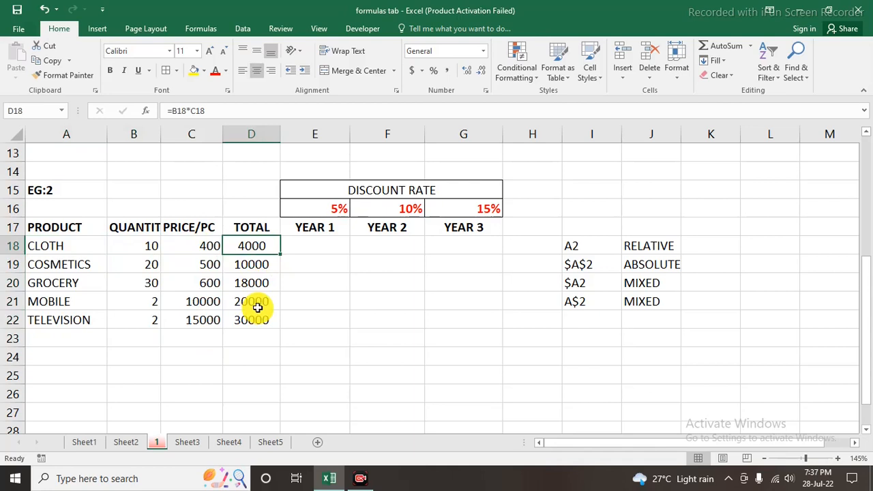
{"action": "left_click", "coordinate": [309, 245]}
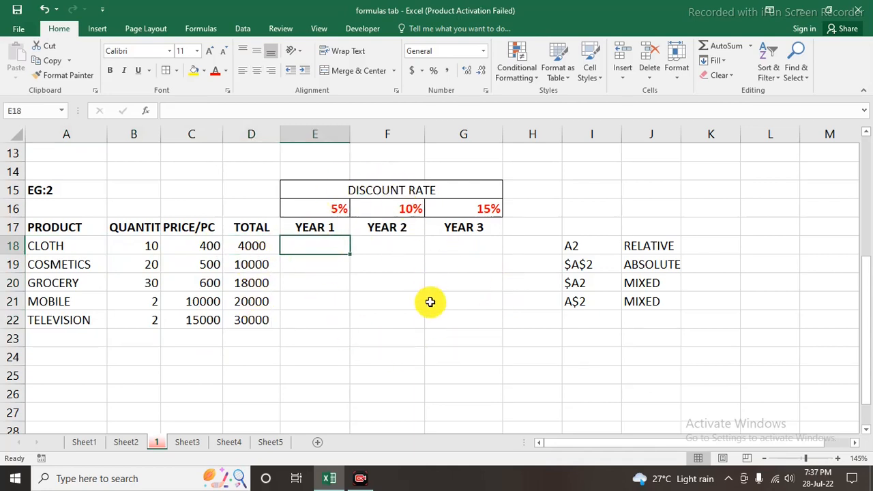
Review the discount rates in E16:G16 and the Year 1 to Year 3 cells they apply to
{"action": "left_click", "coordinate": [367, 191]}
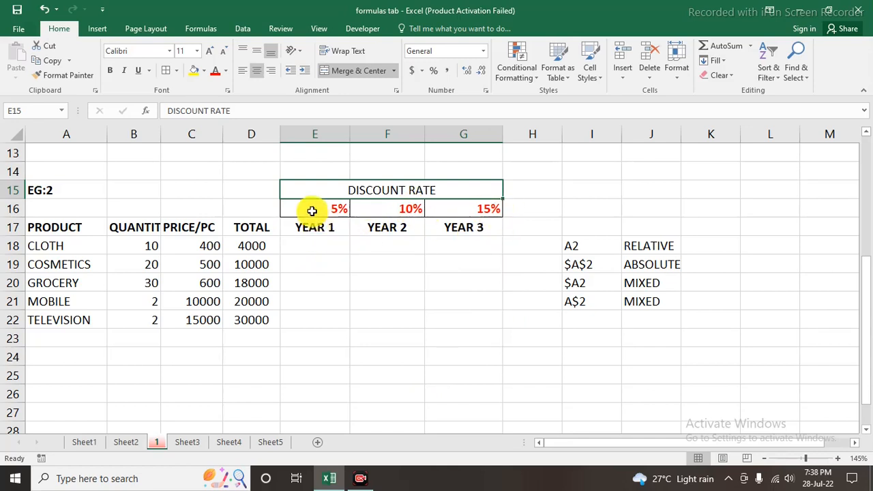
{"action": "left_click_drag", "start_coordinate": [312, 211], "coordinate": [464, 210]}
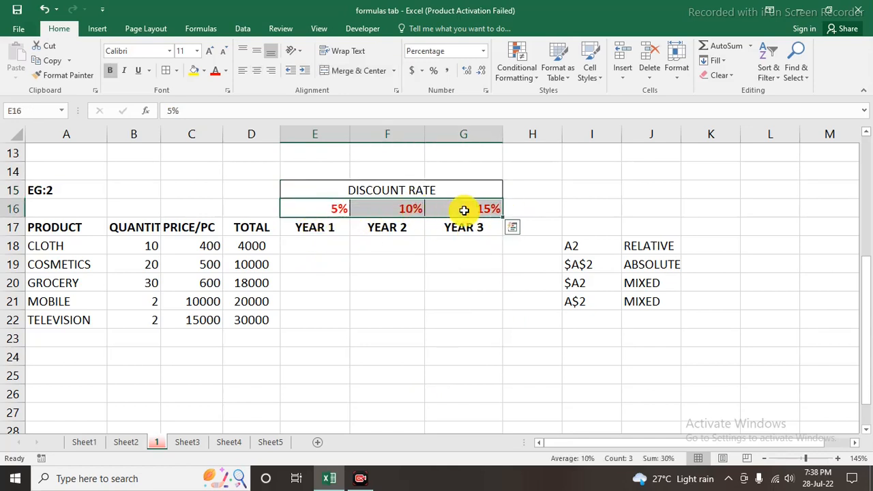
{"action": "left_click", "coordinate": [271, 250]}
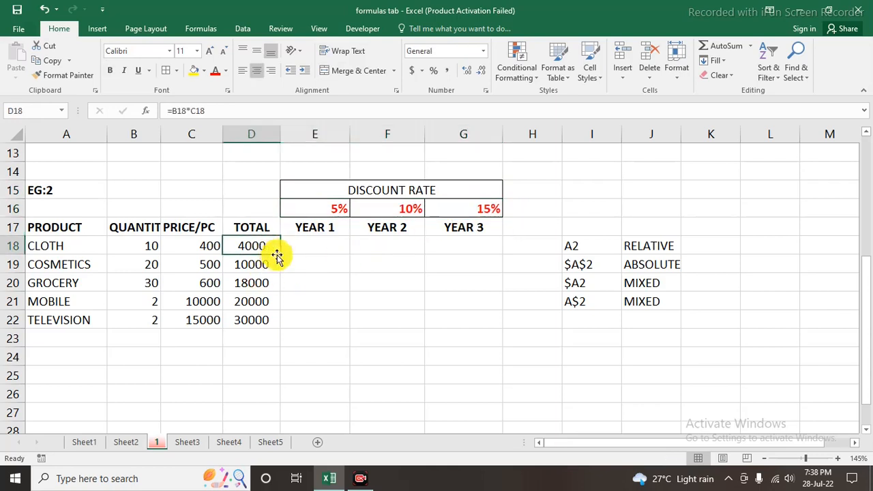
{"action": "left_click", "coordinate": [329, 248]}
{"action": "left_click", "coordinate": [404, 251]}
{"action": "left_click", "coordinate": [487, 250]}
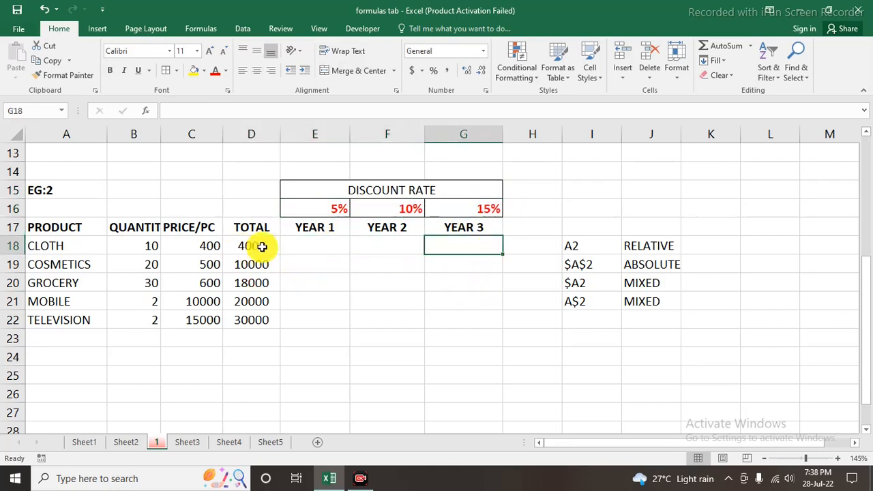
{"action": "left_click_drag", "start_coordinate": [304, 246], "coordinate": [305, 314]}
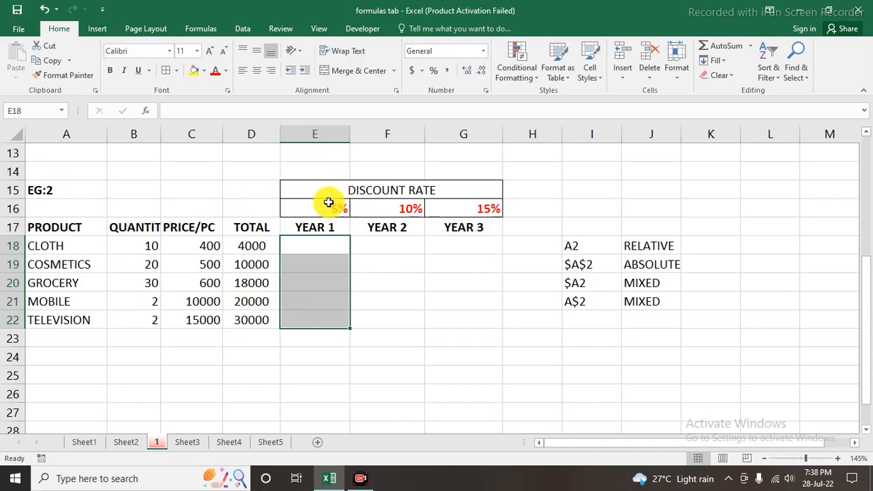
Enter the formula =D18*E16 in E18 to calculate the Year 1 discount for CLOTH
{"action": "left_click", "coordinate": [316, 249]}
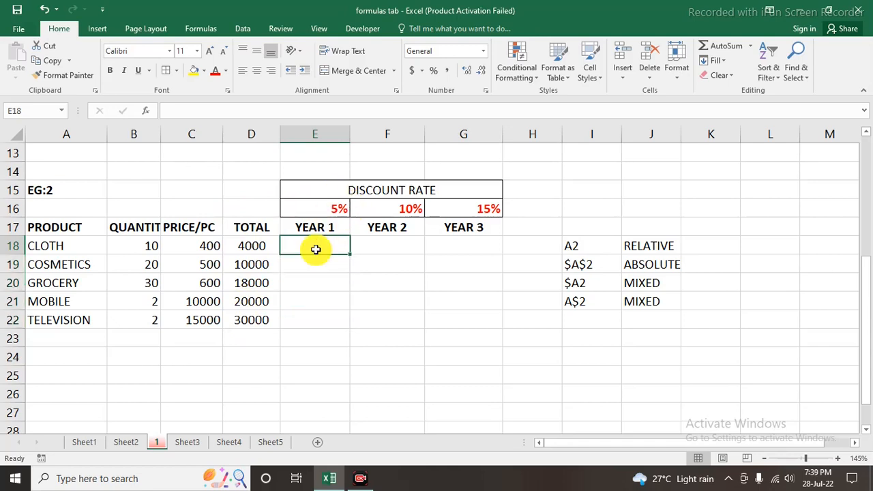
{"action": "type", "text": "="}
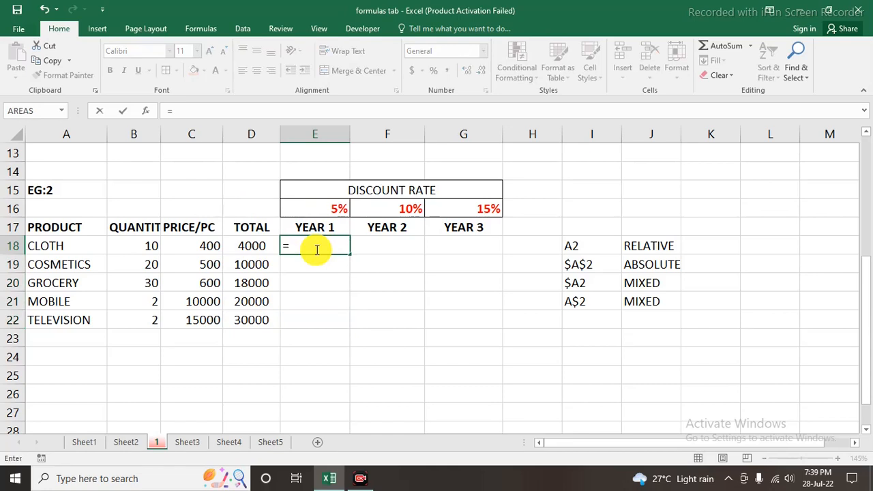
{"action": "left_click", "coordinate": [251, 246]}
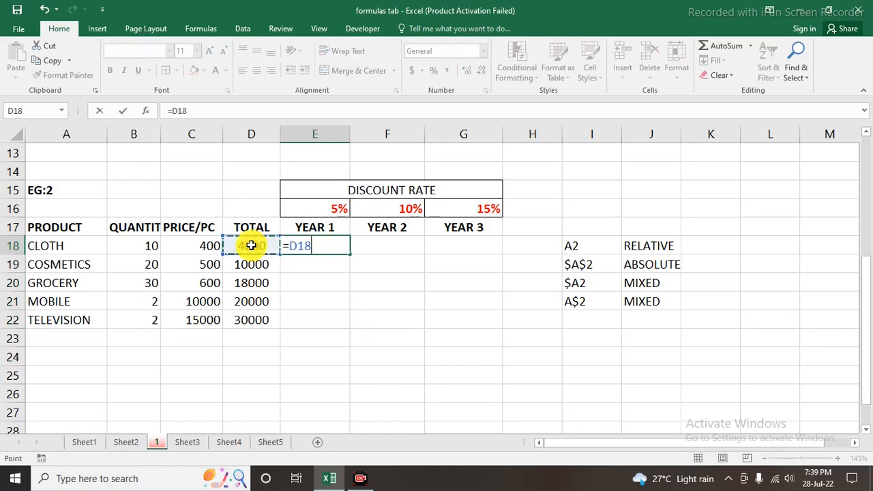
{"action": "type", "text": "*"}
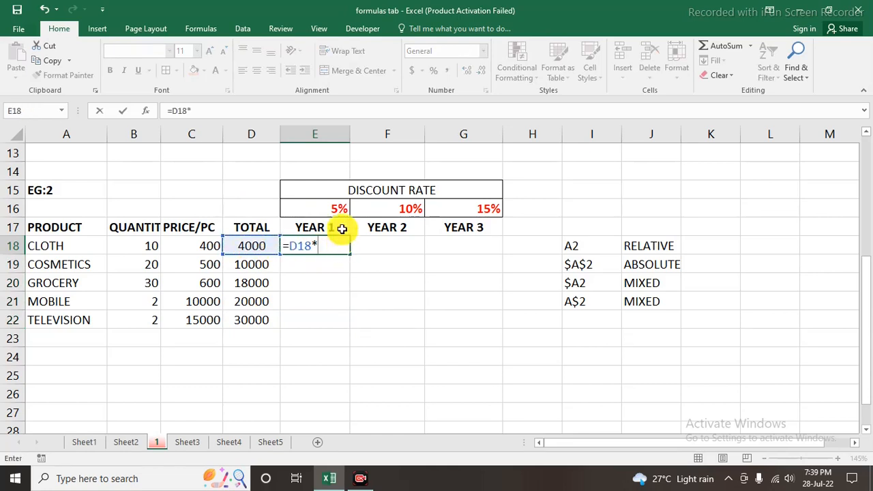
{"action": "left_click", "coordinate": [327, 206]}
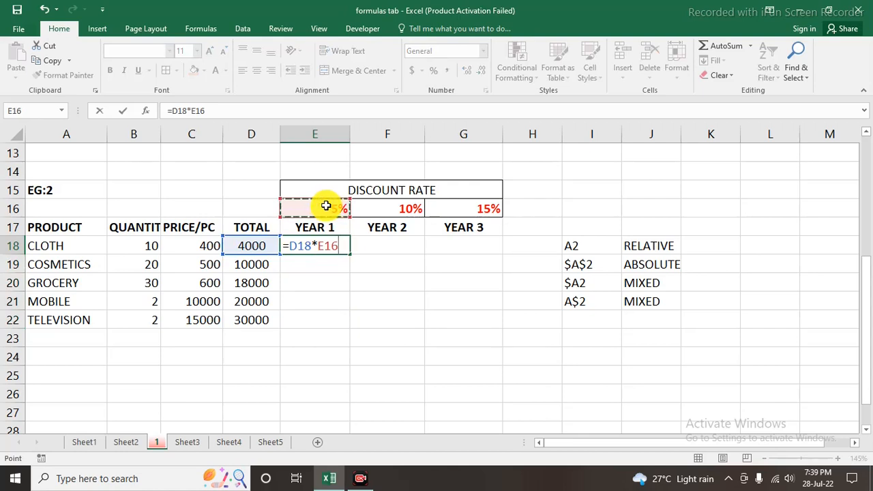
{"action": "key", "text": "Return"}
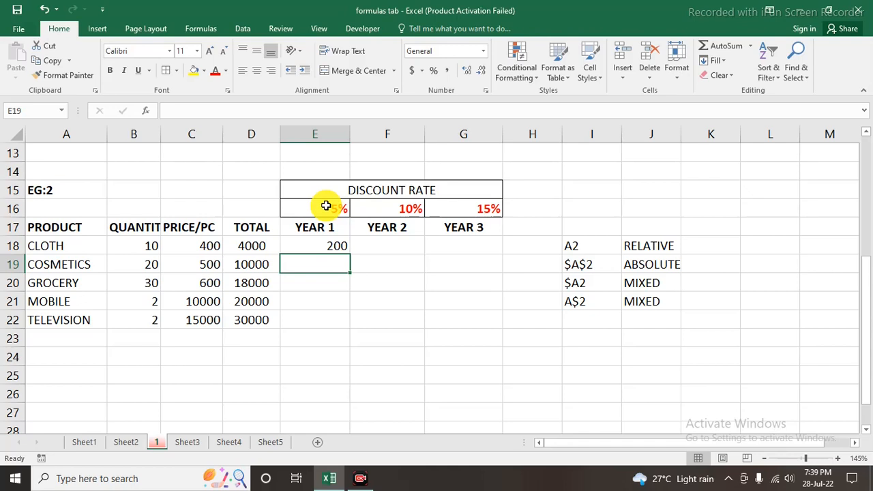
Try filling the relative-reference formula from E18 down to E22, and clear the copies from E19:E22
{"action": "left_click", "coordinate": [317, 244]}
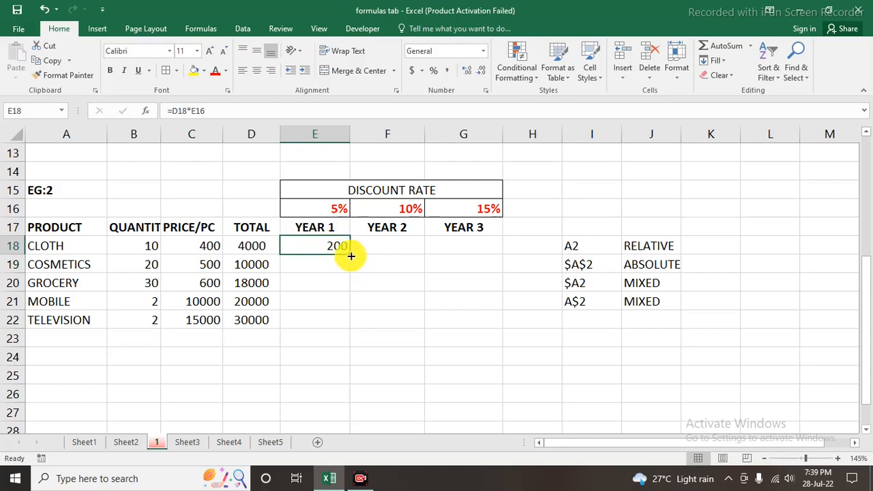
{"action": "left_click_drag", "start_coordinate": [351, 255], "coordinate": [346, 323]}
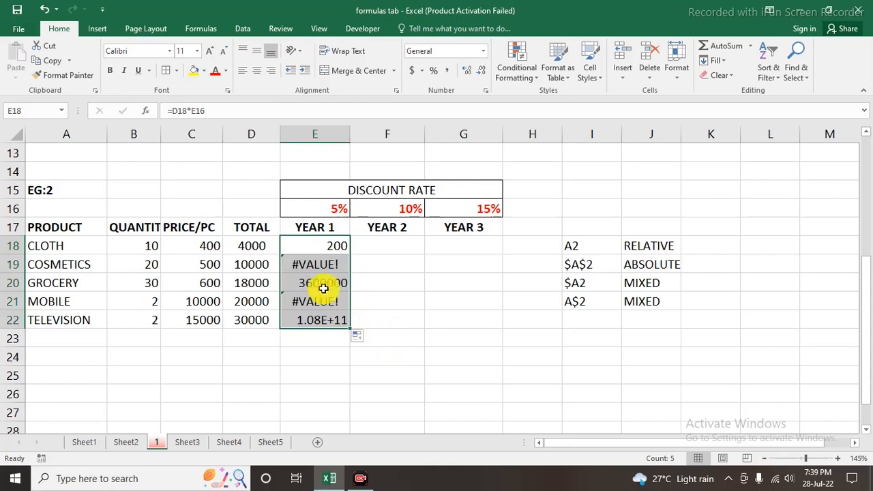
{"action": "left_click", "coordinate": [324, 247]}
{"action": "left_click_drag", "start_coordinate": [321, 265], "coordinate": [320, 322]}
{"action": "key", "text": "Delete"}
Inspect the cell references in E18's formula, comparing the totals in D18:D22 with the single Year 1 rate in E16
{"action": "left_click", "coordinate": [318, 247]}
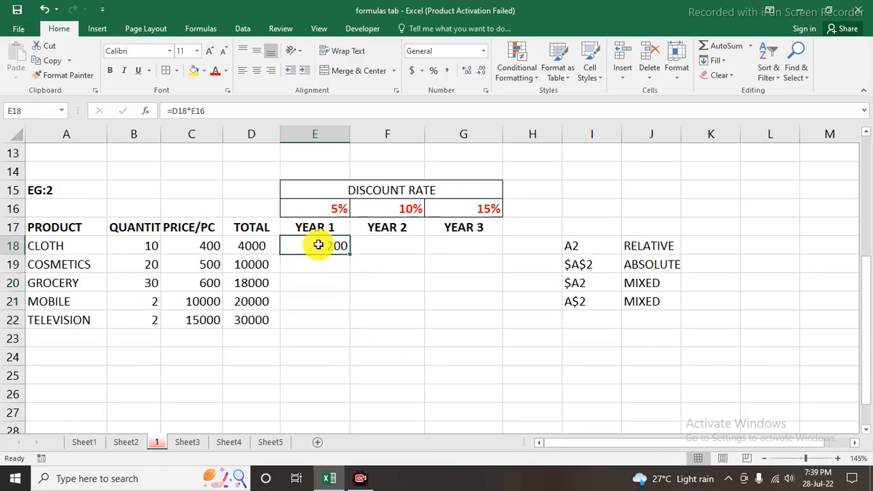
{"action": "double_click", "coordinate": [318, 246]}
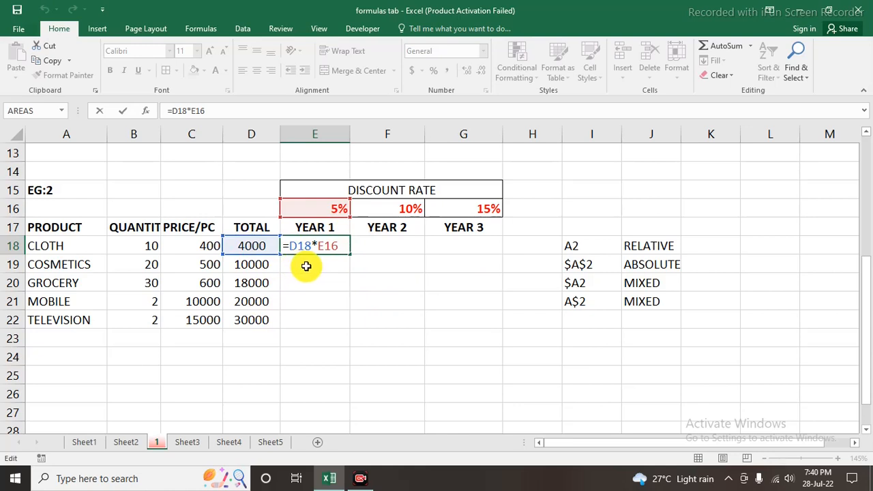
{"action": "key", "text": "Return"}
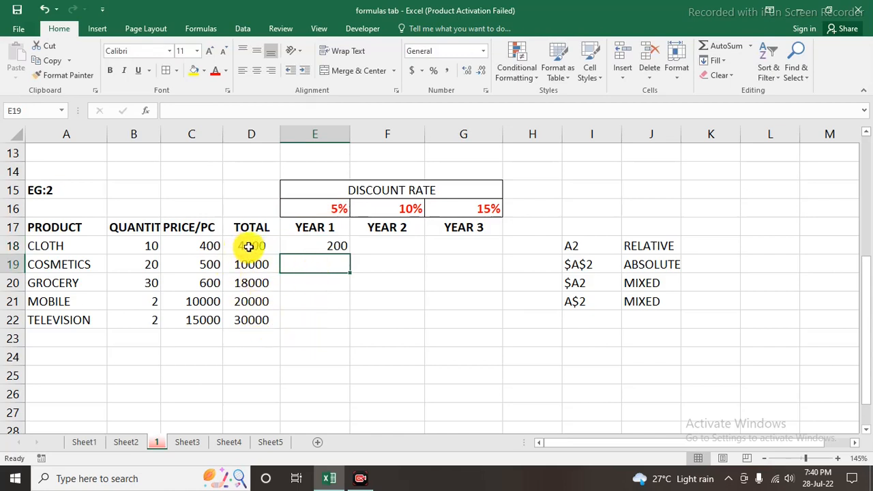
{"action": "left_click_drag", "start_coordinate": [247, 246], "coordinate": [241, 318]}
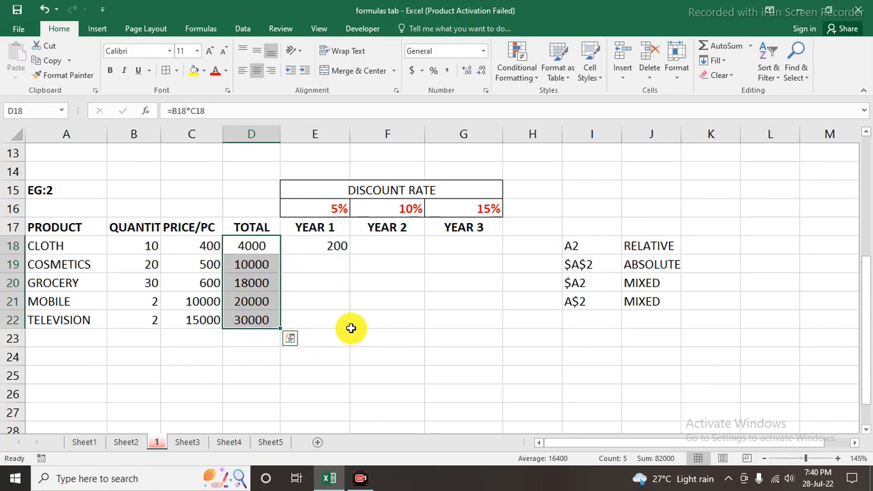
{"action": "left_click", "coordinate": [338, 208]}
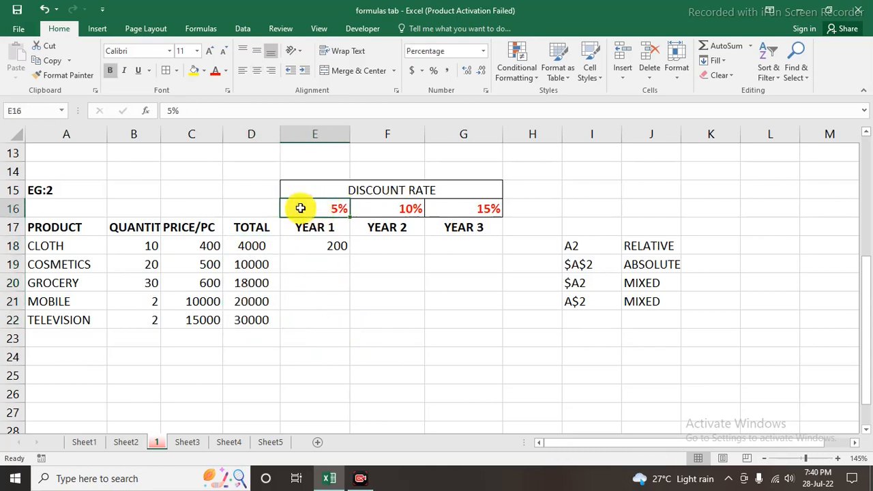
{"action": "left_click", "coordinate": [328, 264]}
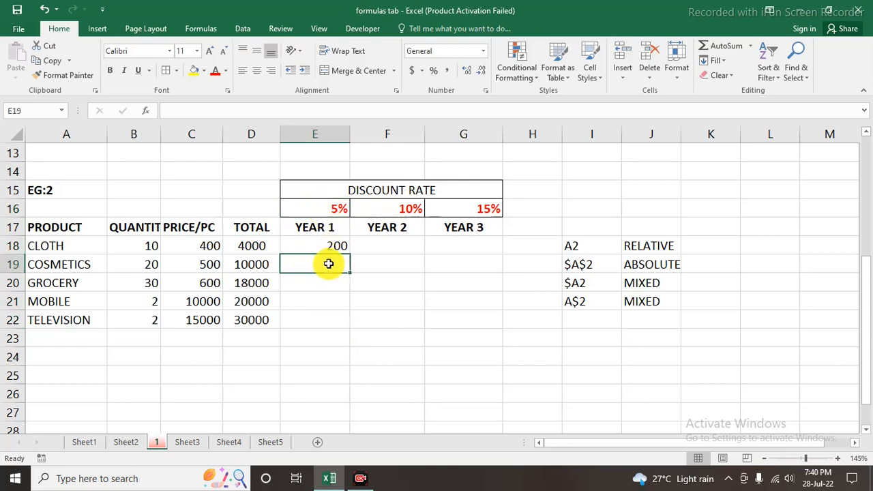
{"action": "left_click", "coordinate": [338, 208]}
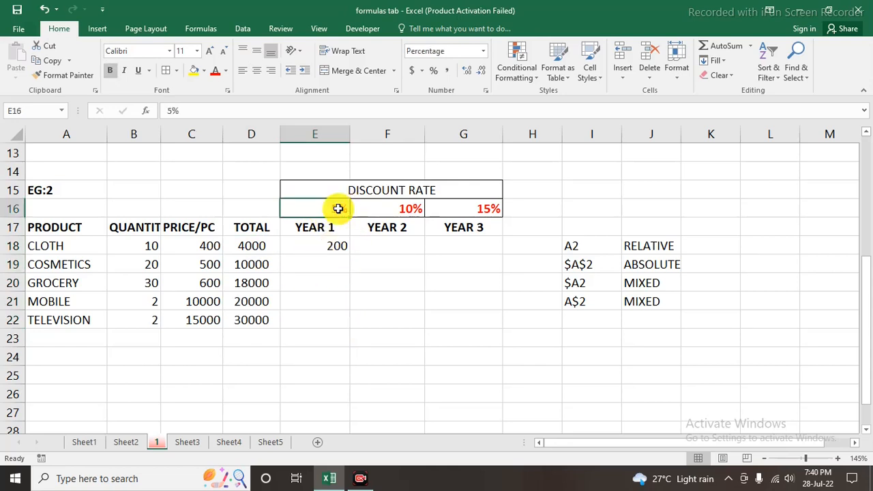
{"action": "left_click", "coordinate": [333, 227]}
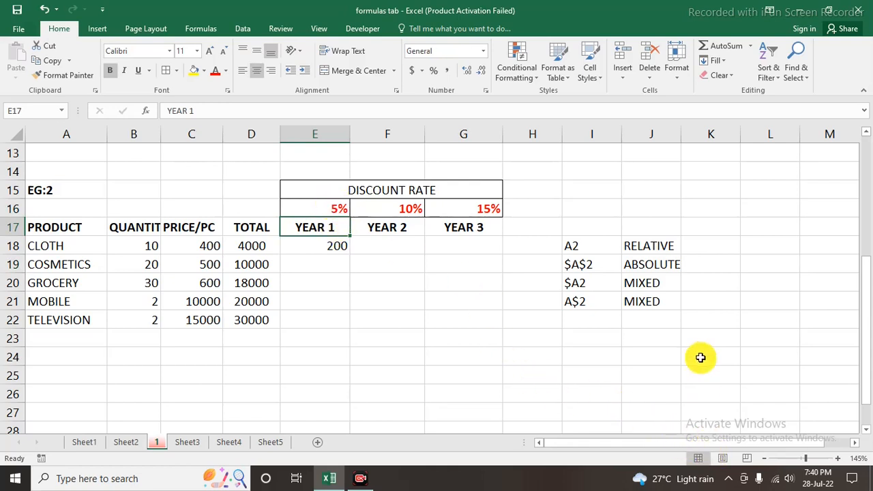
{"action": "left_click", "coordinate": [335, 208]}
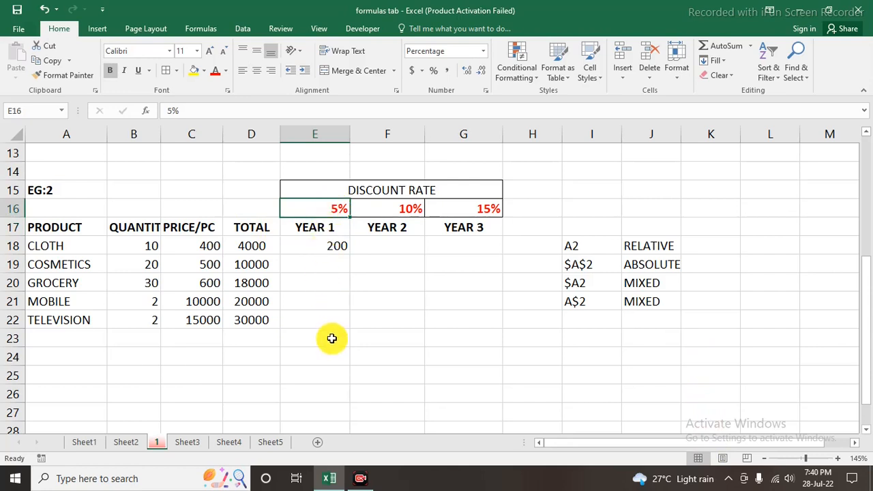
Make the discount rate reference absolute in E18, so the formula reads =D18*$E$16
{"action": "left_click", "coordinate": [323, 245]}
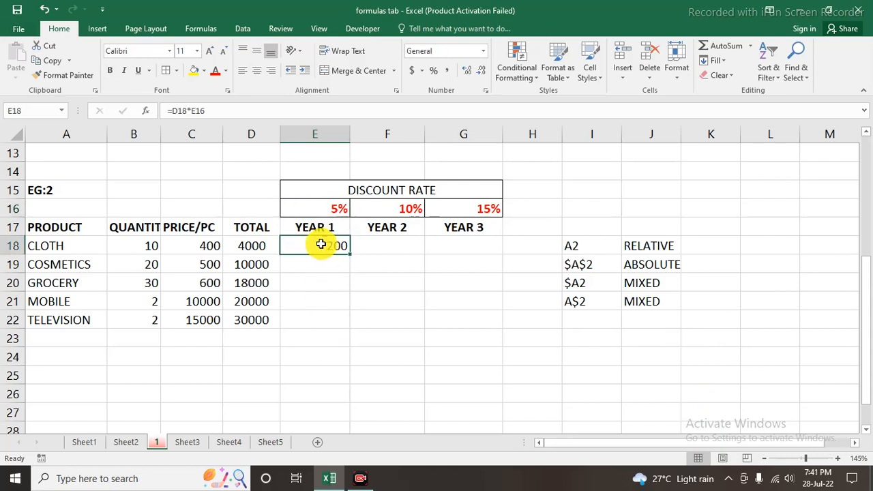
{"action": "double_click", "coordinate": [318, 244]}
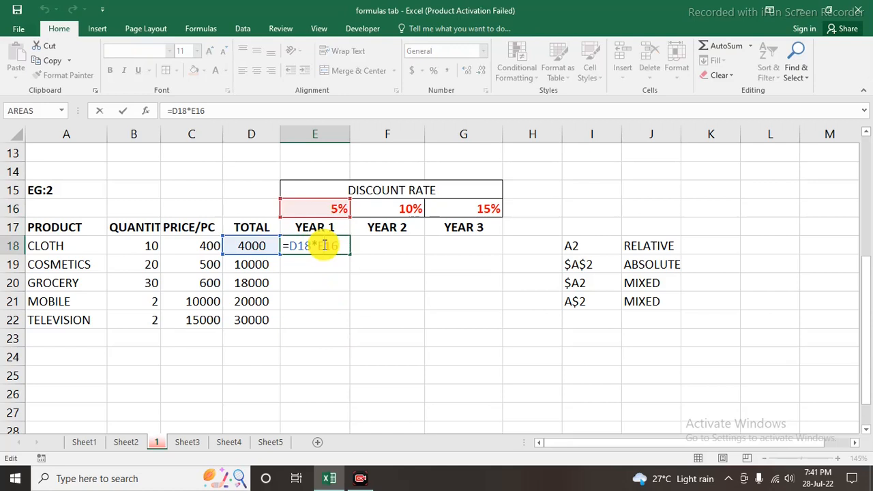
{"action": "key", "text": "F4"}
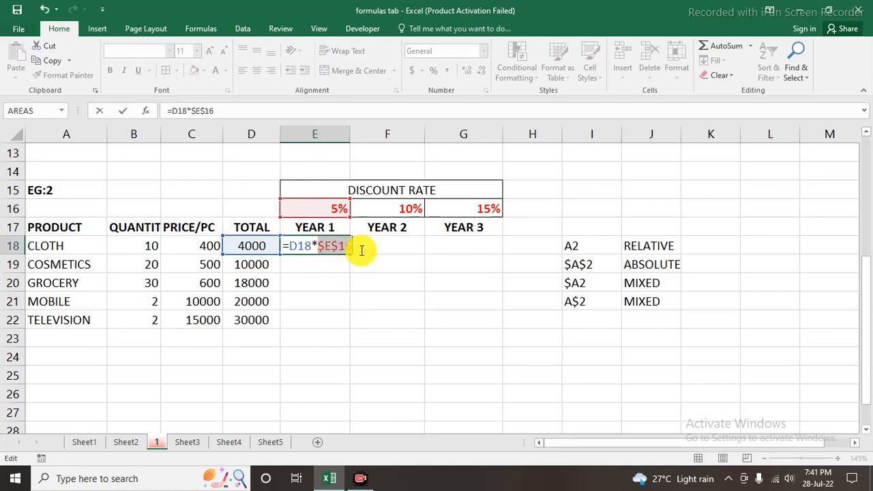
{"action": "left_click", "coordinate": [359, 244]}
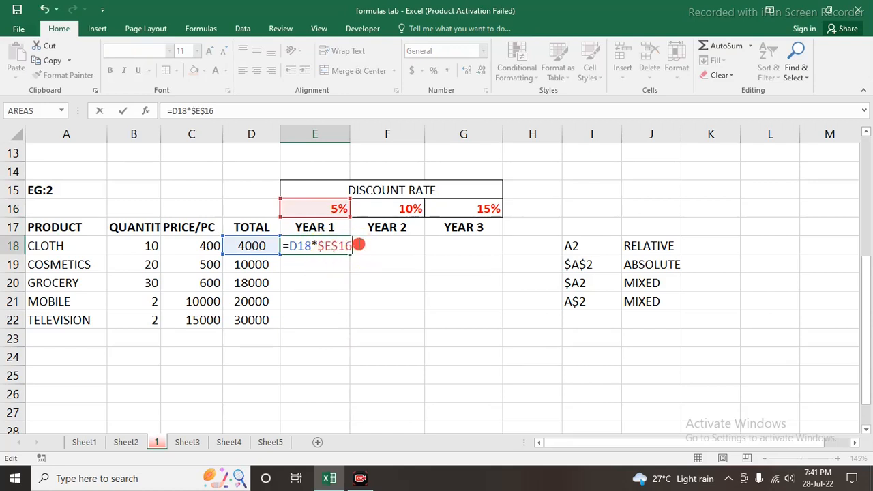
{"action": "key", "text": "Return"}
Fill the Year 1 discount formula from E18 down to E22 for the remaining products
{"action": "left_click", "coordinate": [310, 251]}
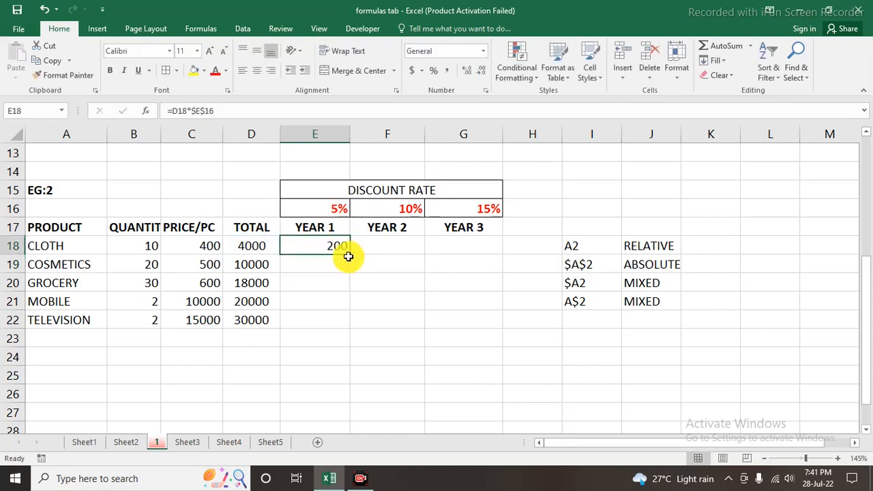
{"action": "left_click_drag", "start_coordinate": [346, 254], "coordinate": [344, 323]}
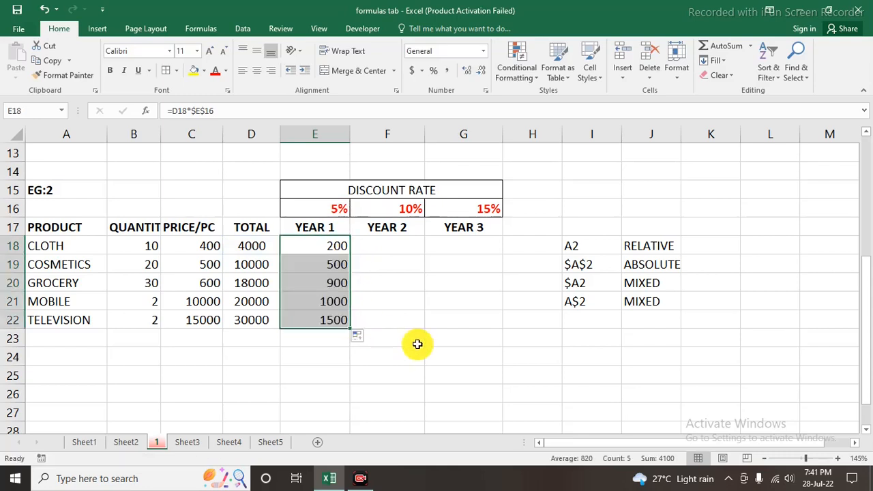
{"action": "left_click", "coordinate": [409, 337]}
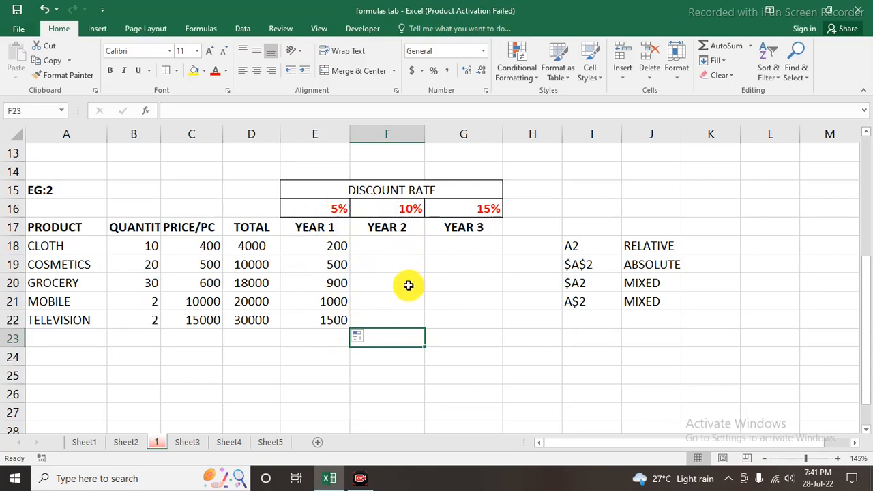
Try filling the Year 1 formulas from E18:E22 across into F18:F22, and compare the cell references in E18 and F18
{"action": "left_click_drag", "start_coordinate": [321, 246], "coordinate": [398, 327]}
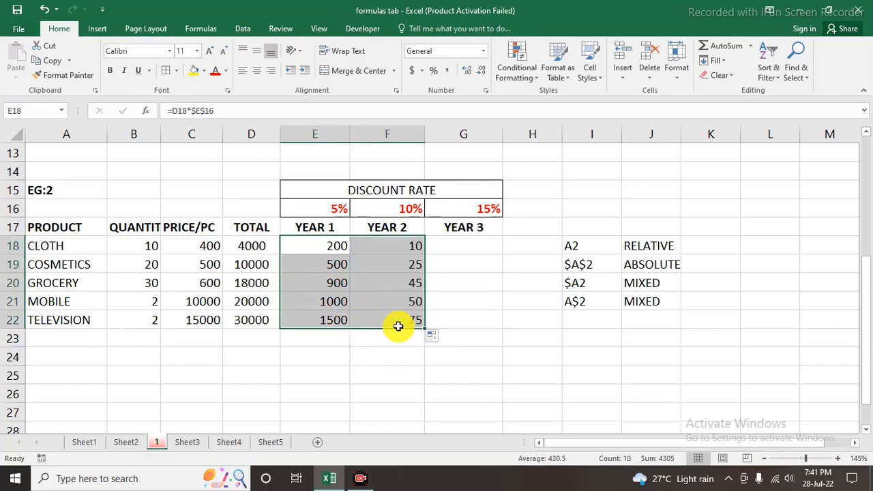
{"action": "left_click", "coordinate": [397, 354]}
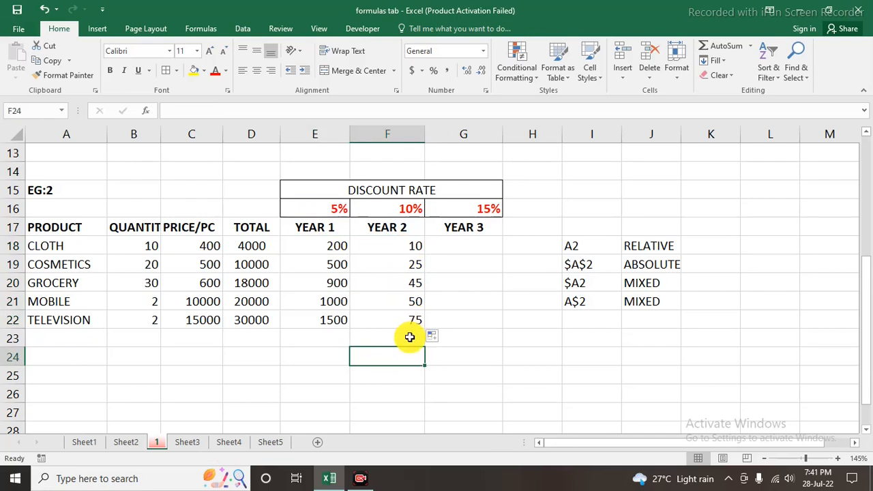
{"action": "left_click", "coordinate": [337, 246]}
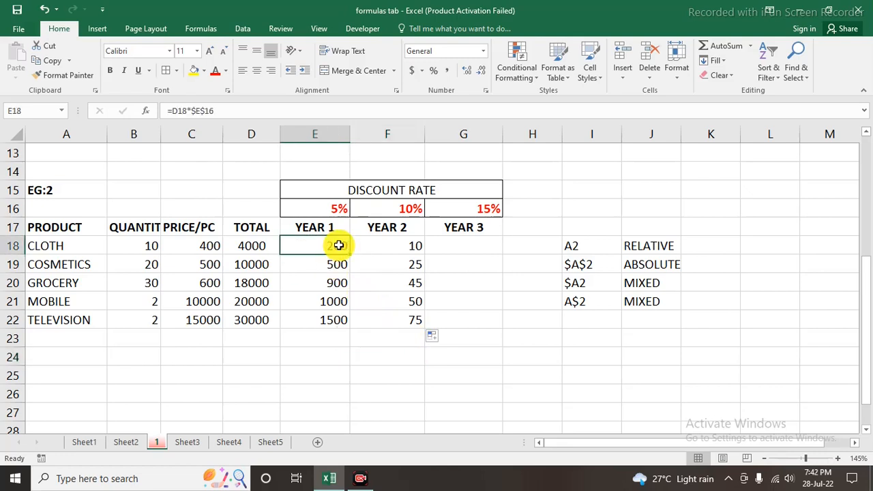
{"action": "double_click", "coordinate": [338, 246]}
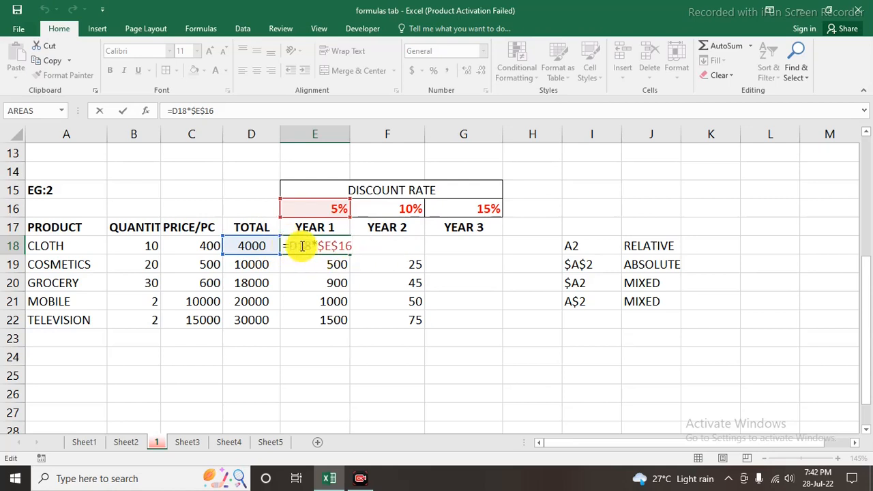
{"action": "key", "text": "Return"}
{"action": "left_click", "coordinate": [393, 246]}
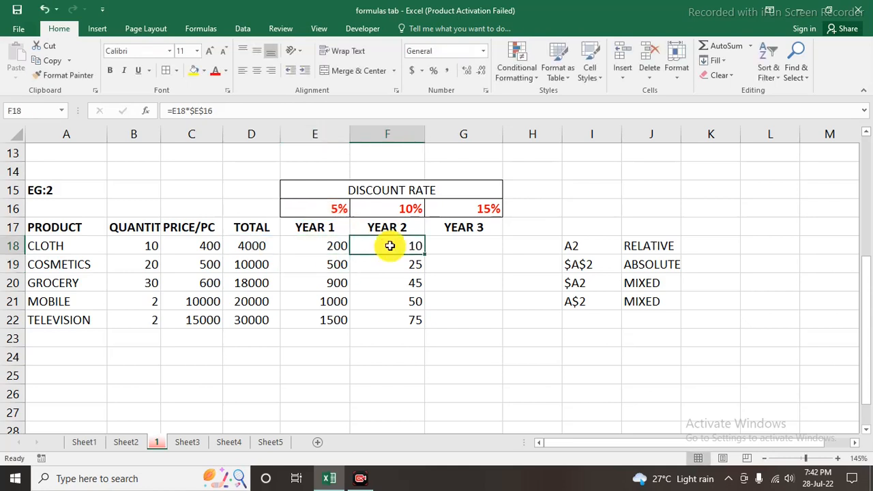
{"action": "double_click", "coordinate": [391, 247]}
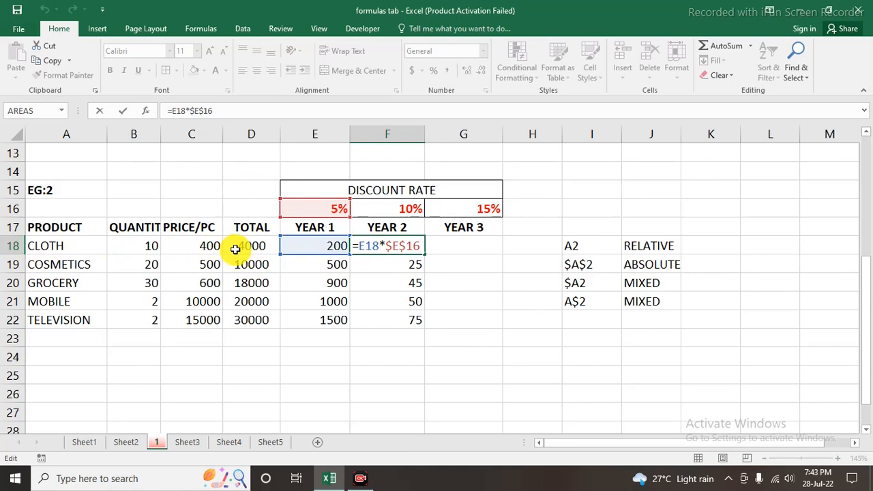
{"action": "key", "text": "Return"}
Lock the total's column in the Year 1 formula in E18, so it reads =$D18*$E$16
{"action": "left_click", "coordinate": [325, 244]}
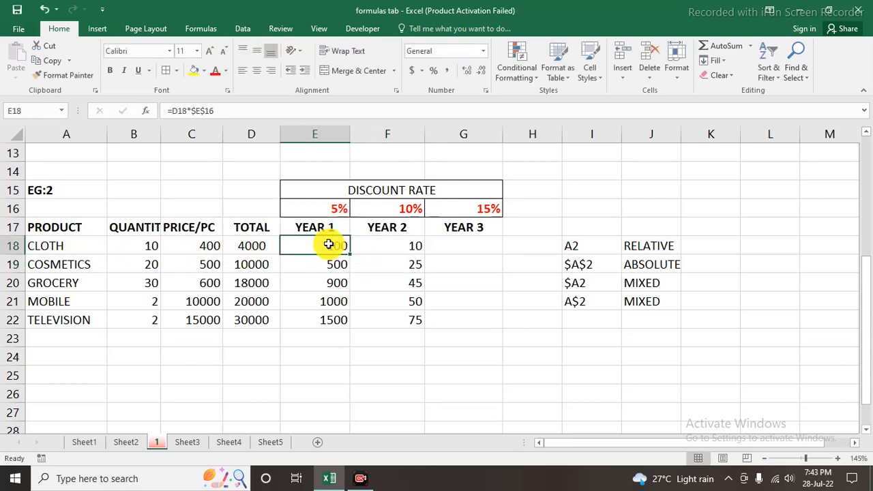
{"action": "double_click", "coordinate": [328, 245]}
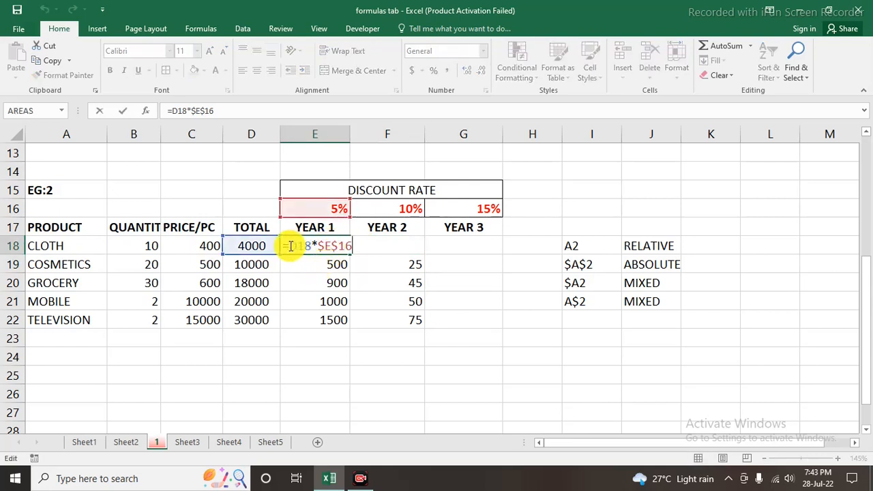
{"action": "left_click", "coordinate": [298, 245]}
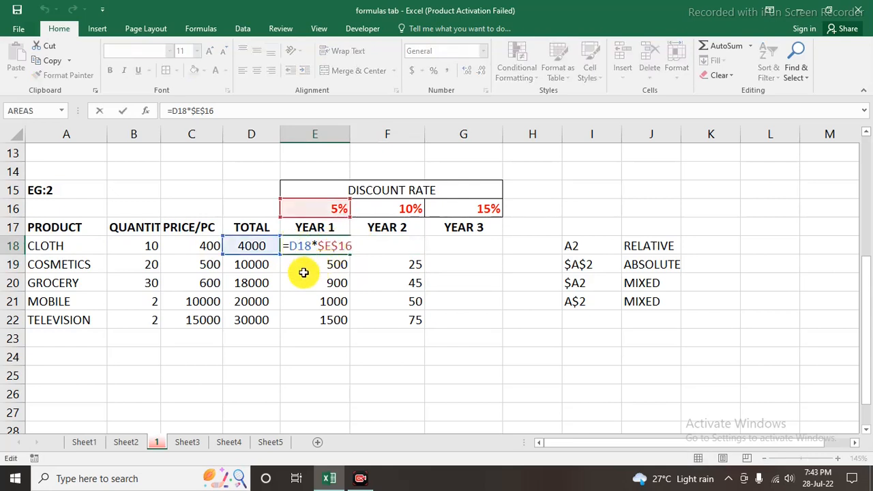
{"action": "key", "text": "Left"}
{"action": "type", "text": "$"}
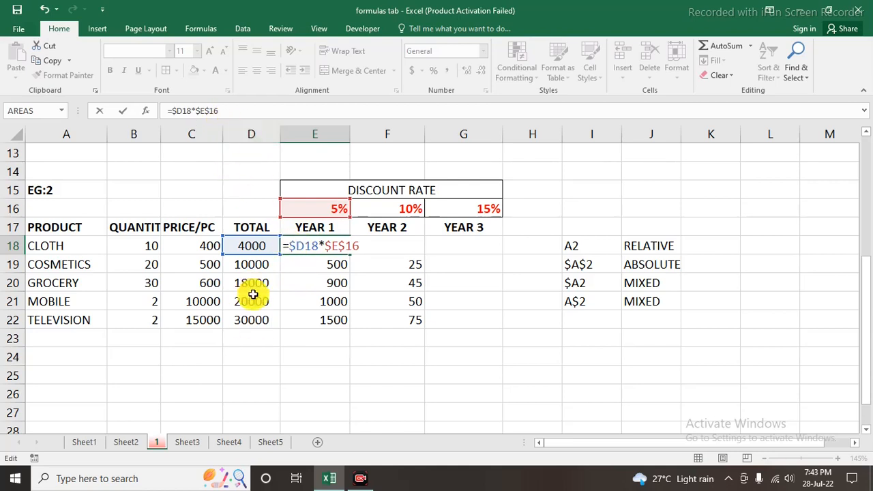
{"action": "scroll", "coordinate": [253, 294], "scroll_direction": "up", "scroll_amount": 1}
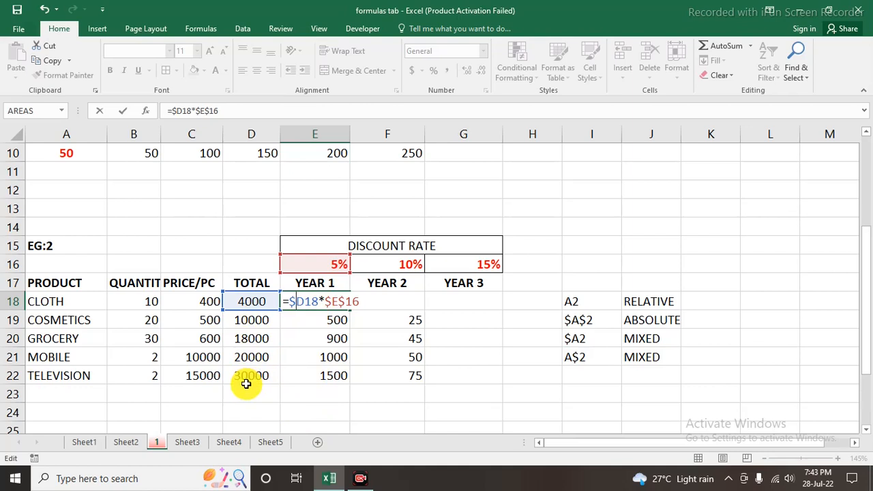
{"action": "key", "text": "Return"}
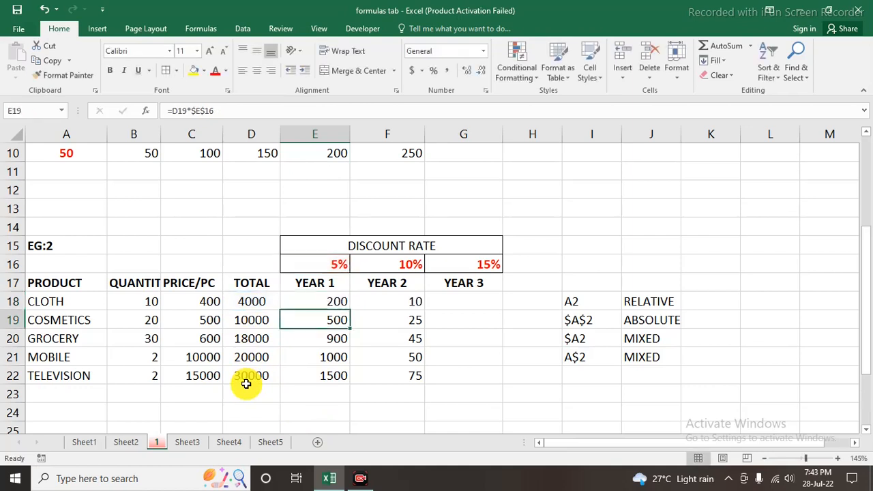
Try filling E18's formula down the Year 1 column and across into Year 2, covering E18:F22
{"action": "left_click", "coordinate": [335, 308]}
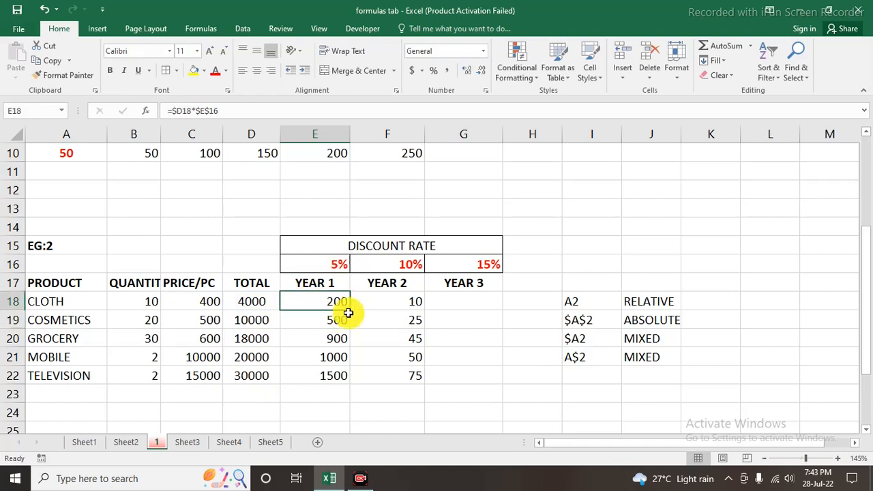
{"action": "left_click_drag", "start_coordinate": [348, 311], "coordinate": [423, 384]}
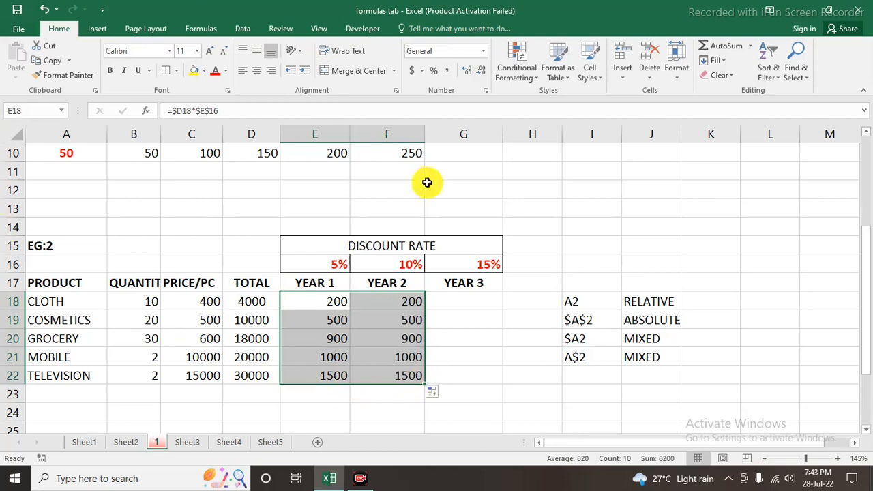
{"action": "left_click", "coordinate": [396, 376]}
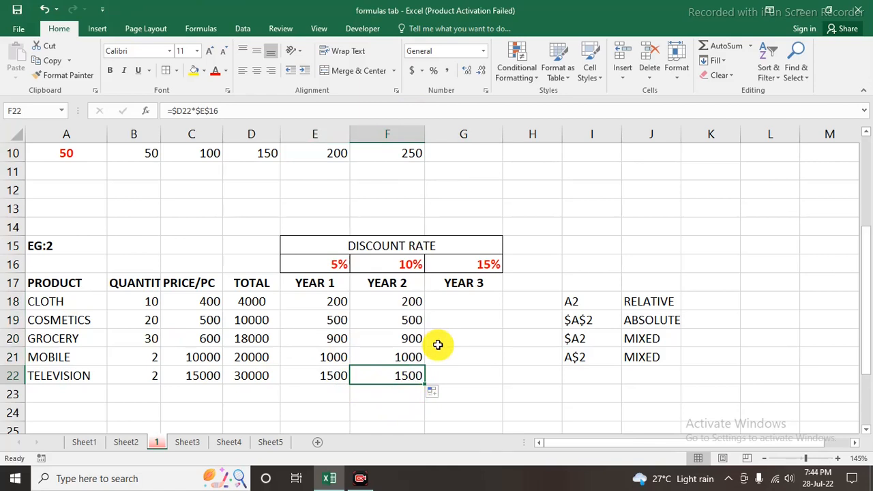
Inspect the Year 2 rate in F16 and compare which rate cell the formulas in E18 and F18 reference
{"action": "left_click", "coordinate": [408, 264]}
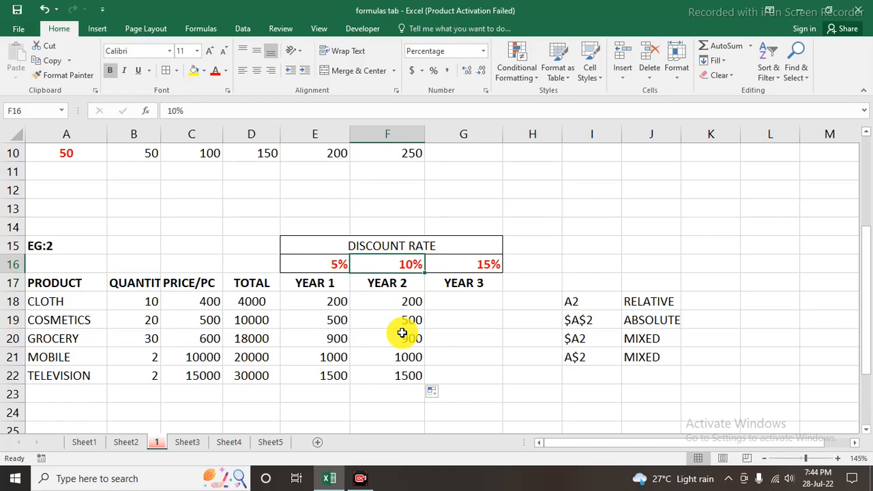
{"action": "left_click", "coordinate": [335, 303]}
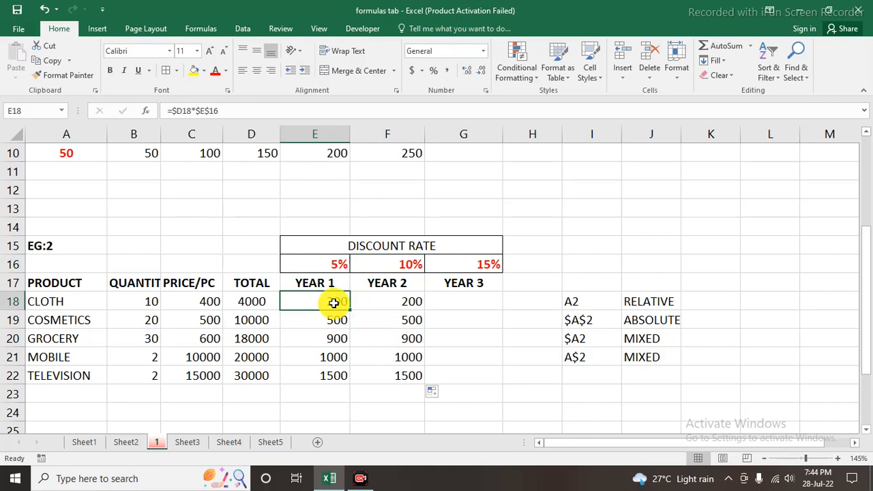
{"action": "double_click", "coordinate": [334, 302]}
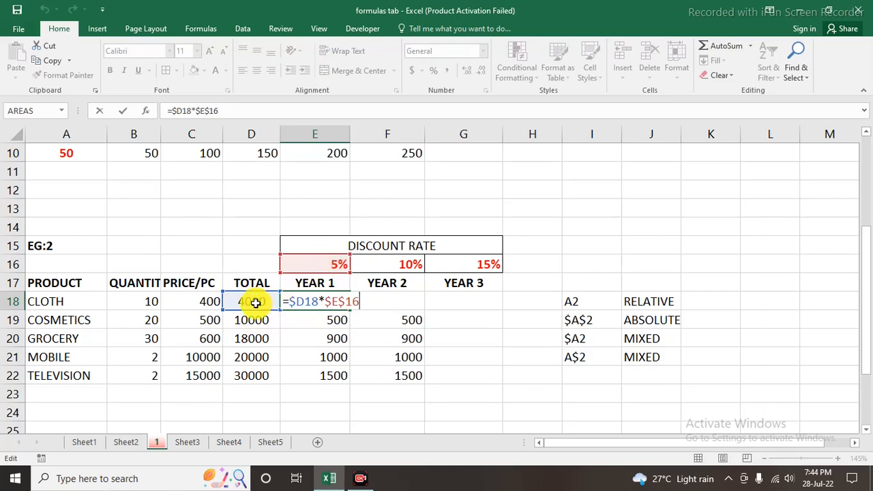
{"action": "key", "text": "Return"}
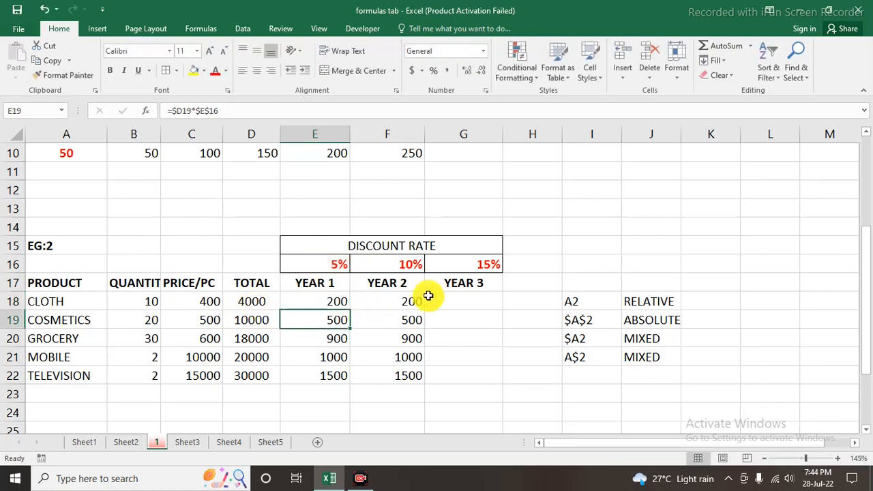
{"action": "left_click", "coordinate": [396, 301]}
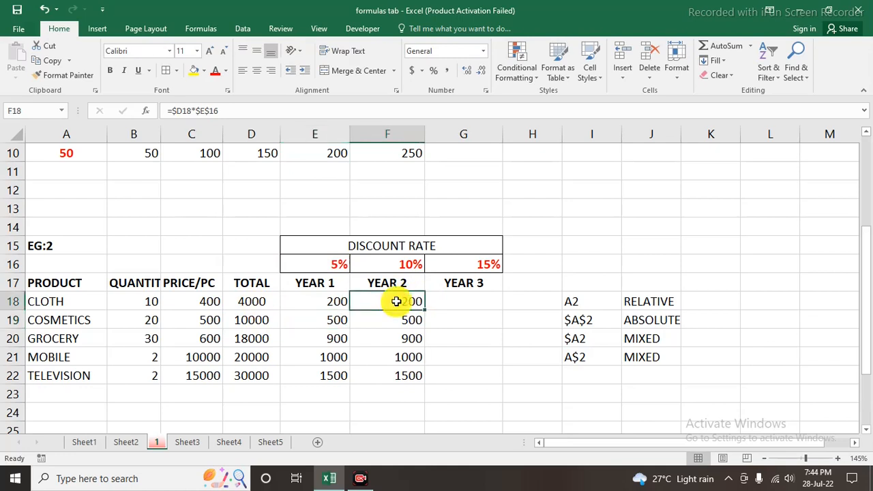
{"action": "double_click", "coordinate": [395, 302]}
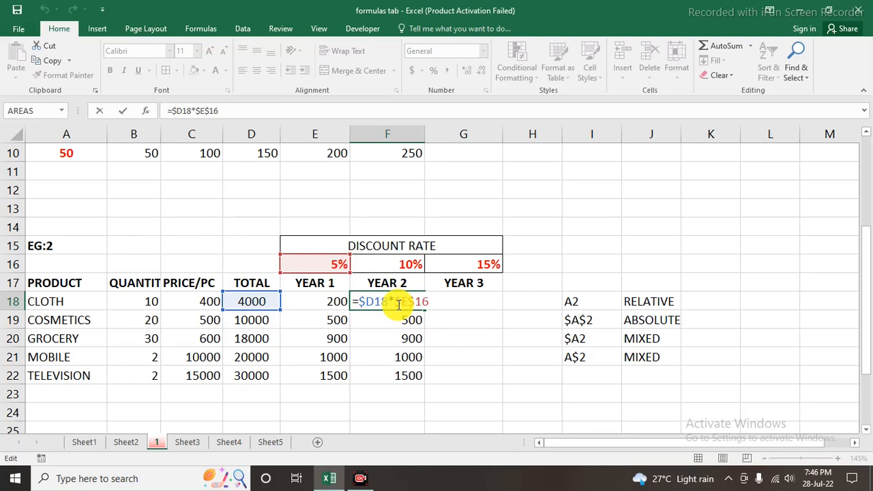
{"action": "key", "text": "Return"}
Unlock the column of the discount rate reference in E18, so the formula reads =$D18*E$16
{"action": "left_click", "coordinate": [322, 300]}
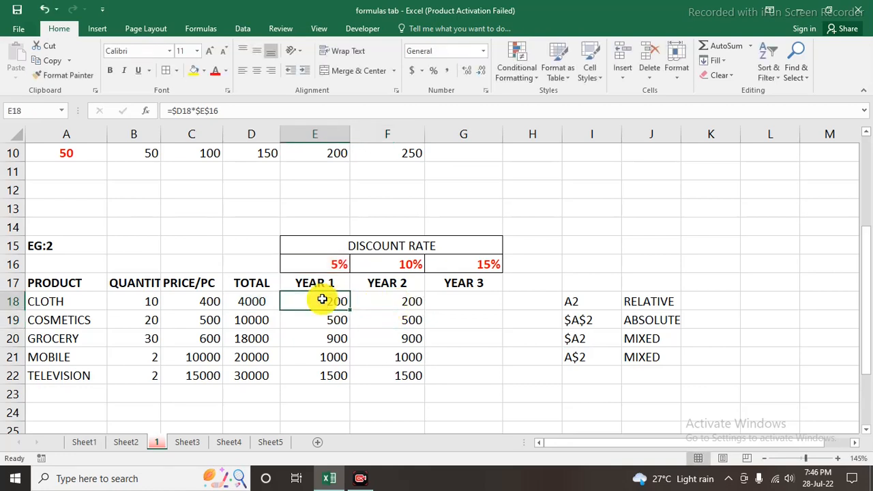
{"action": "double_click", "coordinate": [322, 301]}
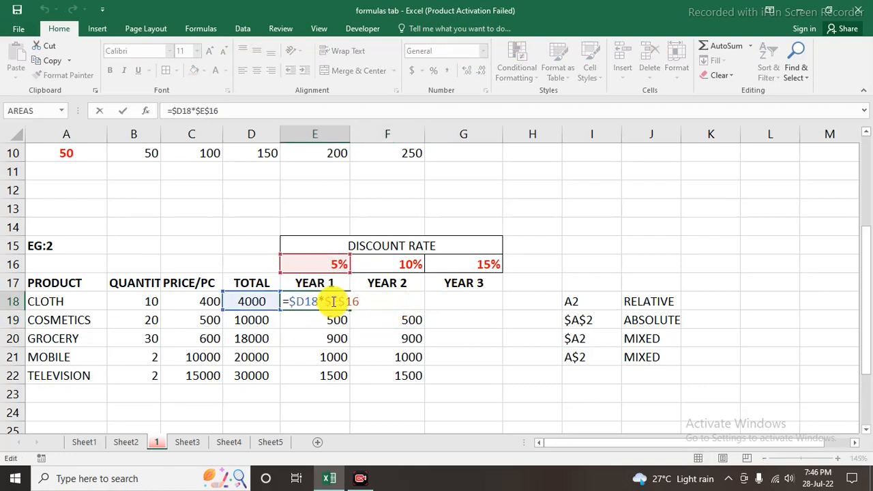
{"action": "left_click", "coordinate": [334, 302]}
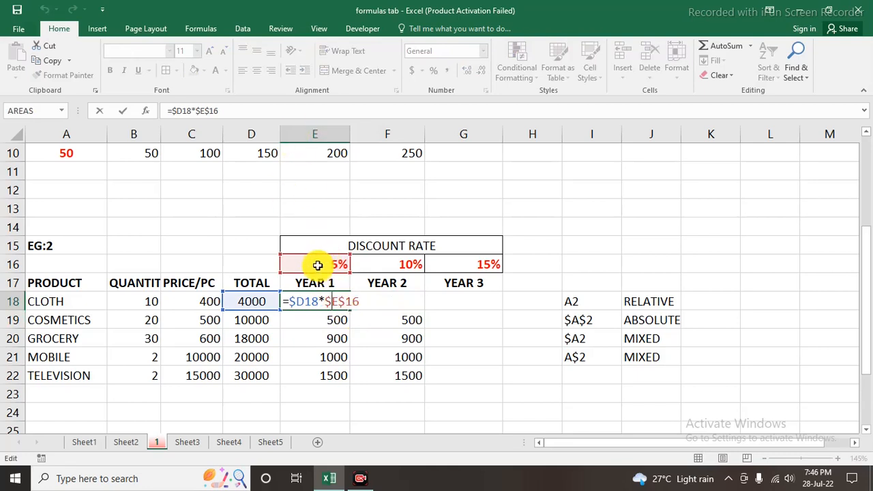
{"action": "key", "text": "BackSpace"}
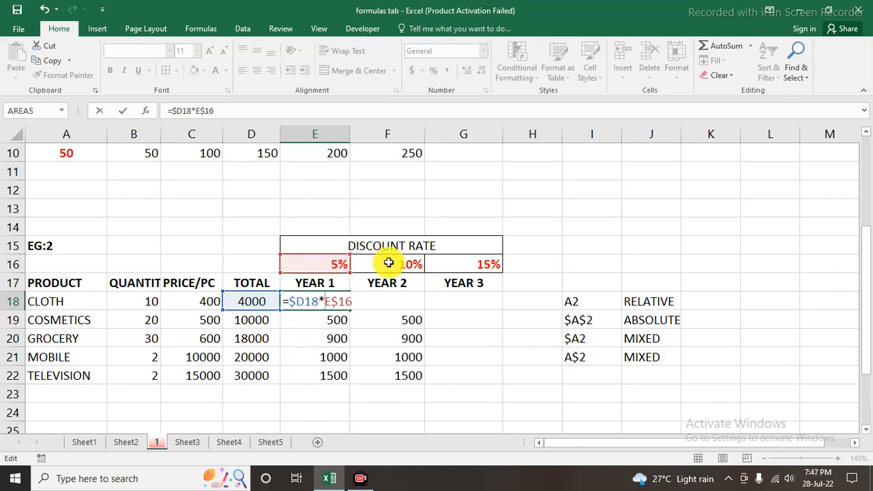
{"action": "key", "text": "Return"}
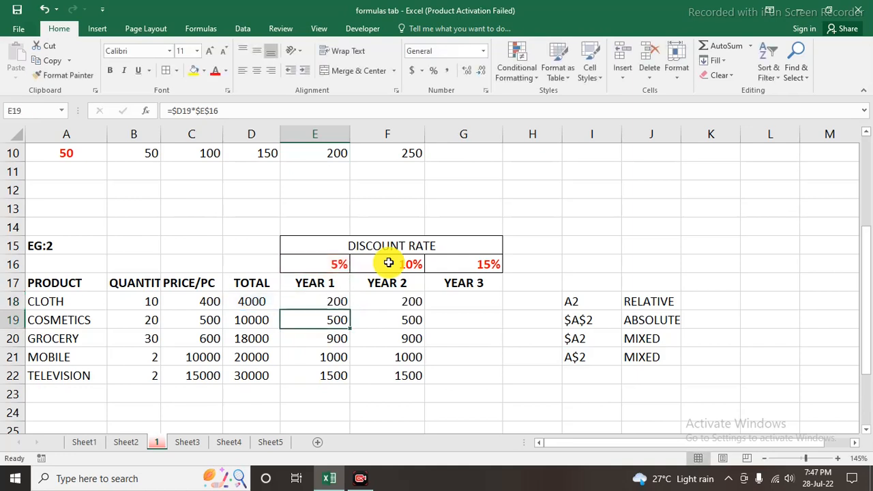
Fill the mixed-reference formula from E18 down to E22, and clear the old Year 2 results in F18:F22
{"action": "left_click", "coordinate": [335, 303]}
{"action": "left_click_drag", "start_coordinate": [349, 312], "coordinate": [348, 380]}
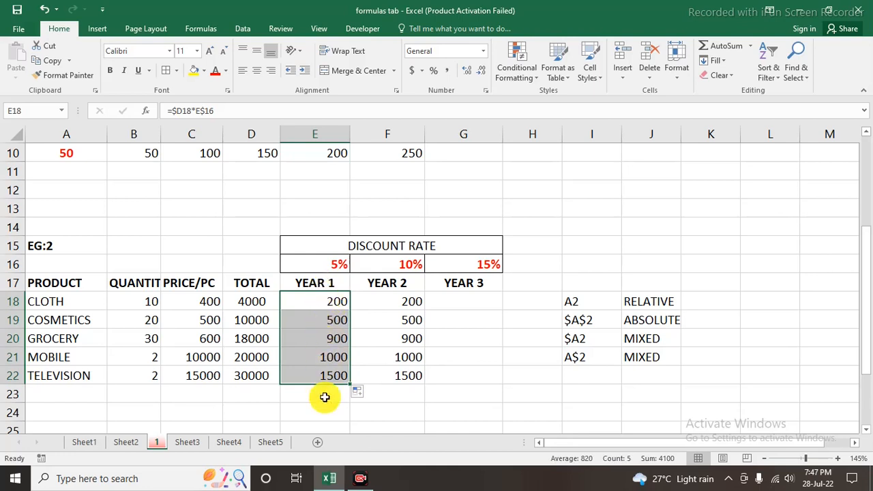
{"action": "key", "text": "ctrl+z"}
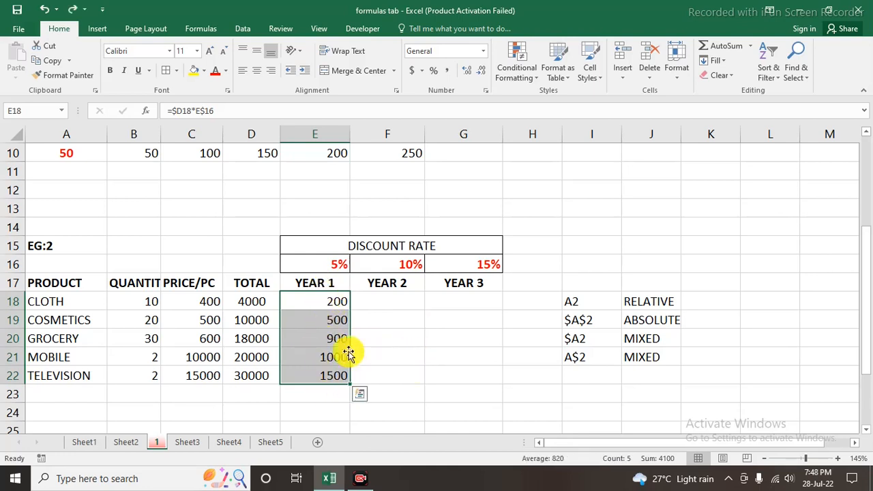
{"action": "left_click", "coordinate": [311, 341]}
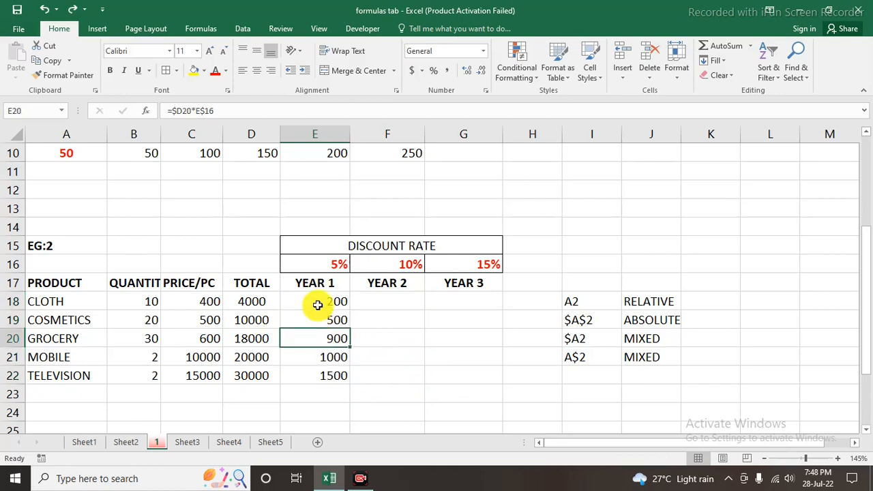
Fill the Year 1 formulas in E18:E22 across into the Year 2 column, F18:F22
{"action": "left_click_drag", "start_coordinate": [318, 303], "coordinate": [401, 382]}
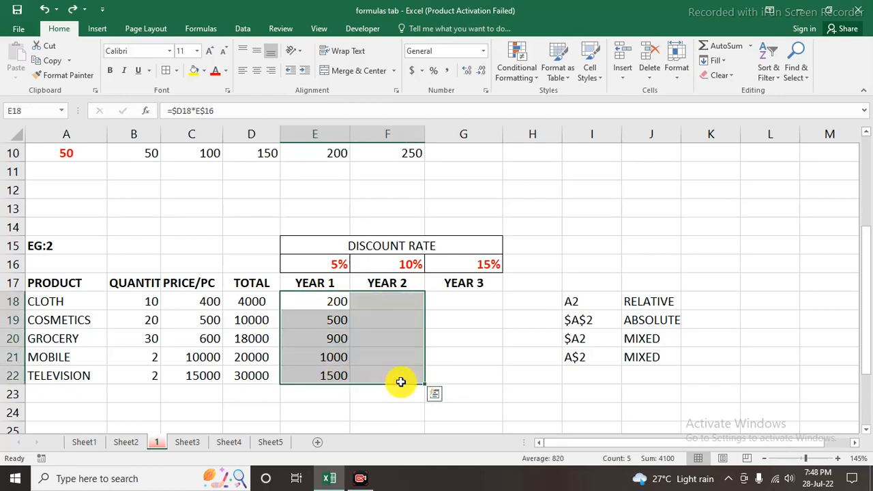
{"action": "key", "text": "ctrl+r"}
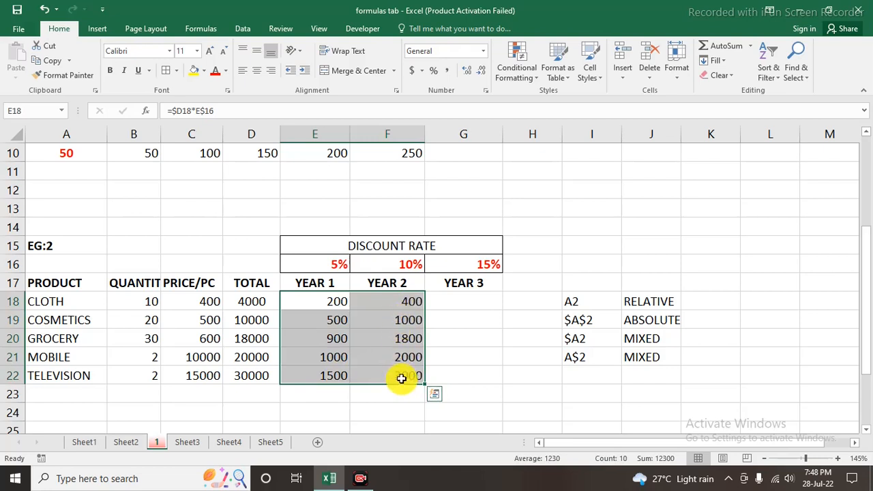
{"action": "left_click", "coordinate": [401, 378]}
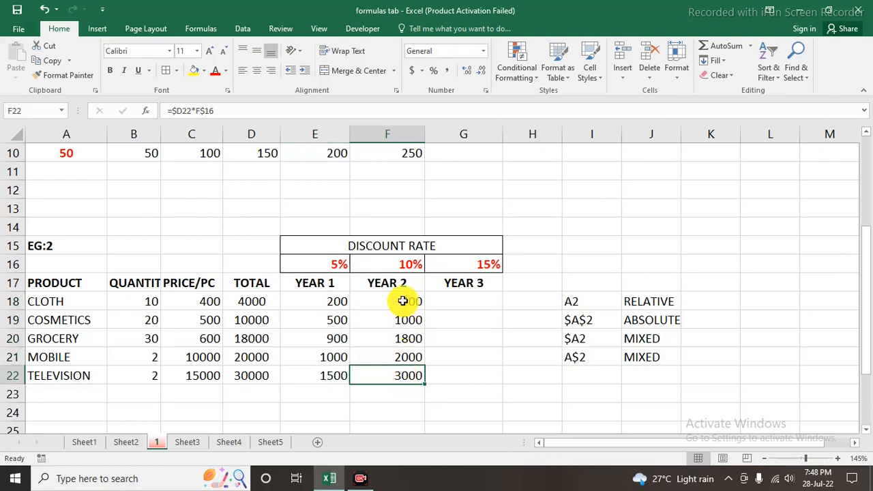
Fill the Year 2 formulas in F18:F22 across into the Year 3 column, G18:G22, and review the discounts in E18:G22
{"action": "left_click_drag", "start_coordinate": [401, 301], "coordinate": [402, 372]}
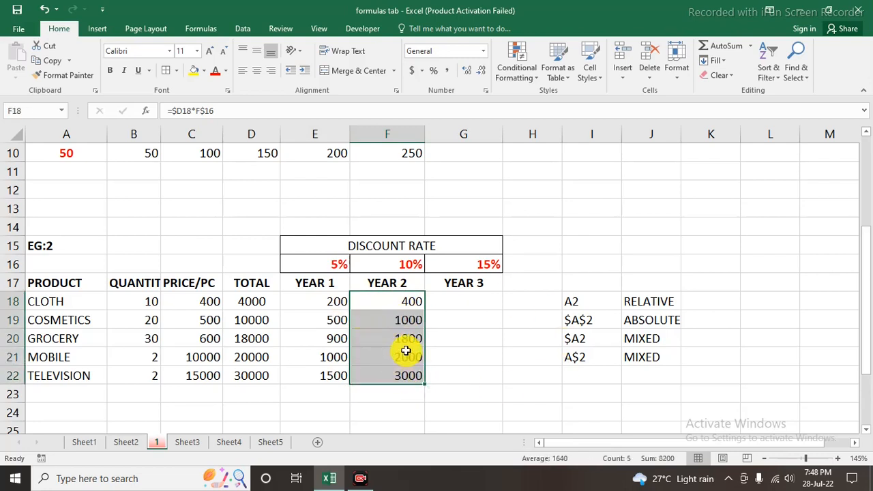
{"action": "left_click_drag", "start_coordinate": [385, 301], "coordinate": [483, 384]}
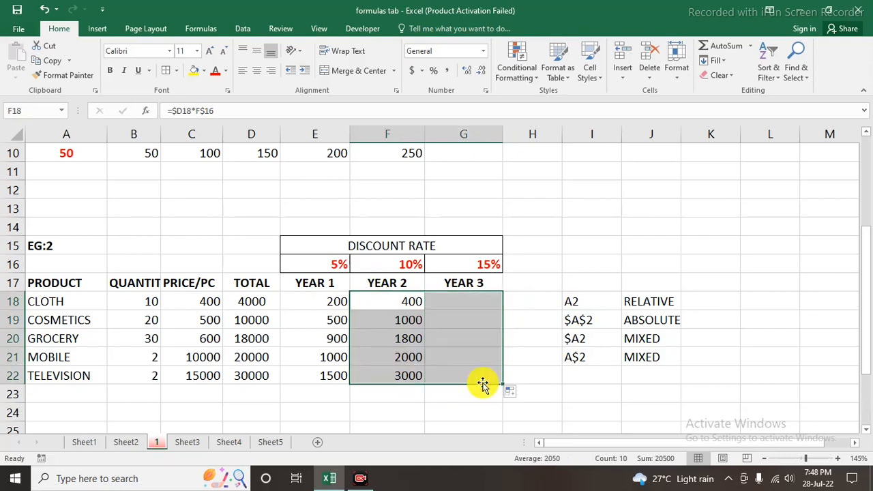
{"action": "left_click", "coordinate": [462, 403]}
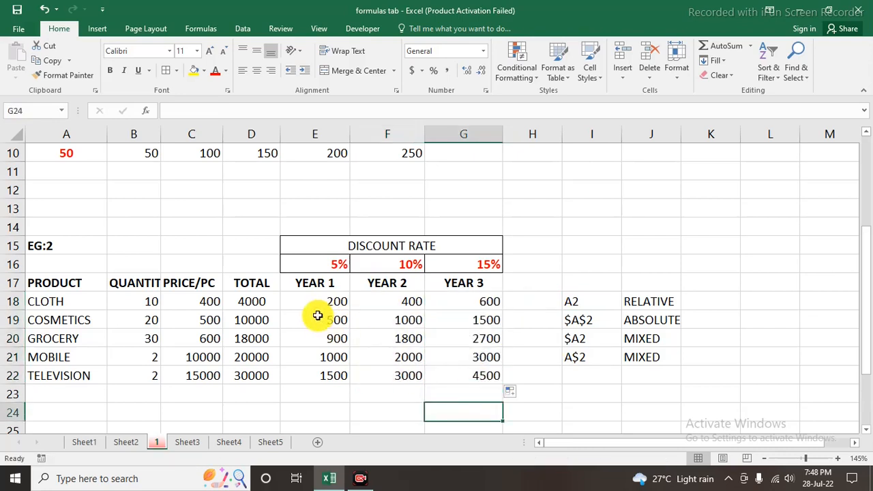
{"action": "left_click_drag", "start_coordinate": [316, 306], "coordinate": [458, 377]}
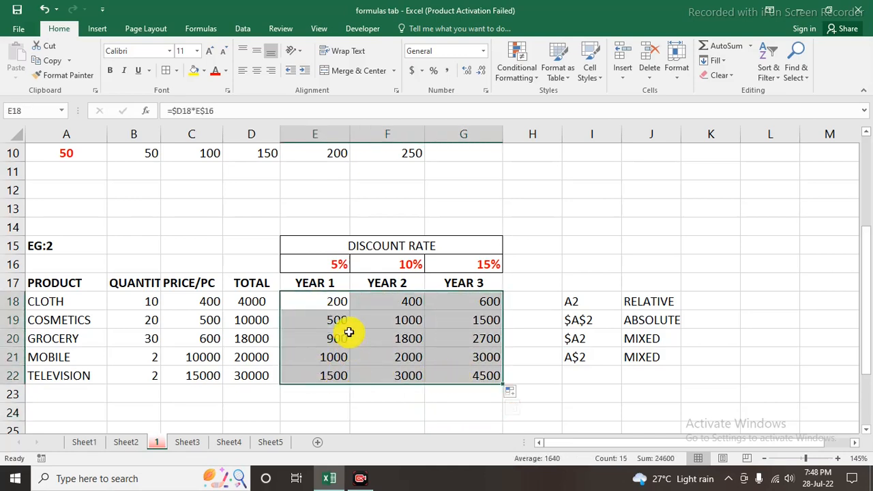
{"action": "left_click", "coordinate": [361, 410]}
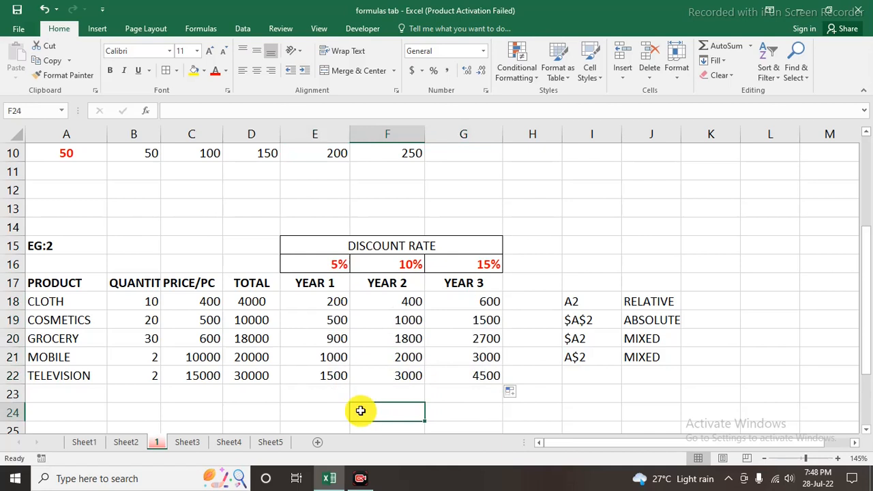